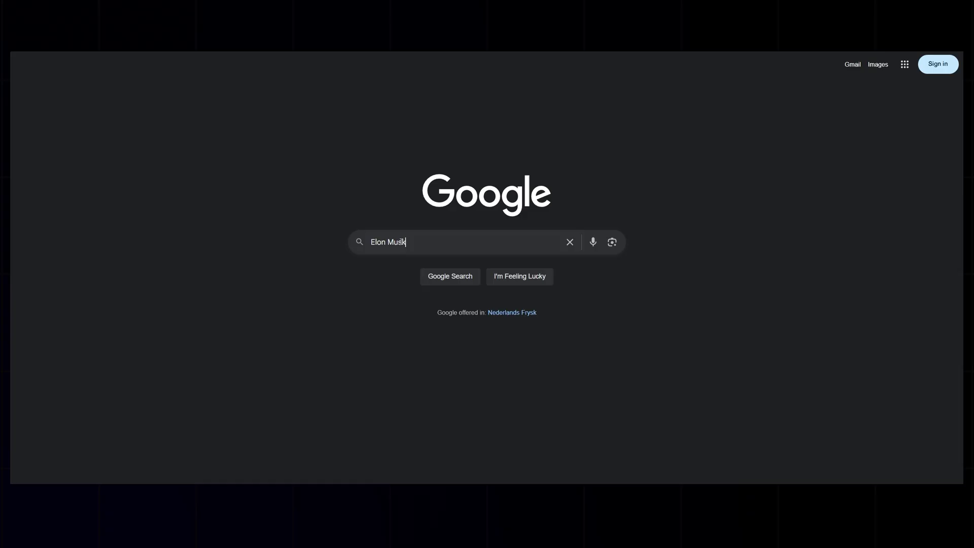
- Search Google News for Elon Musk and snip the Forbes Grok article headline
key(Return)
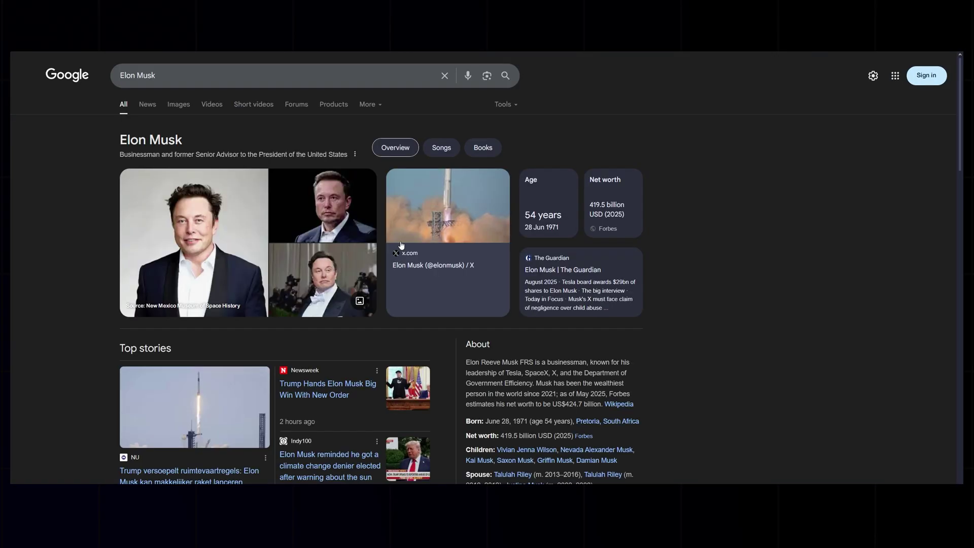
click(148, 104)
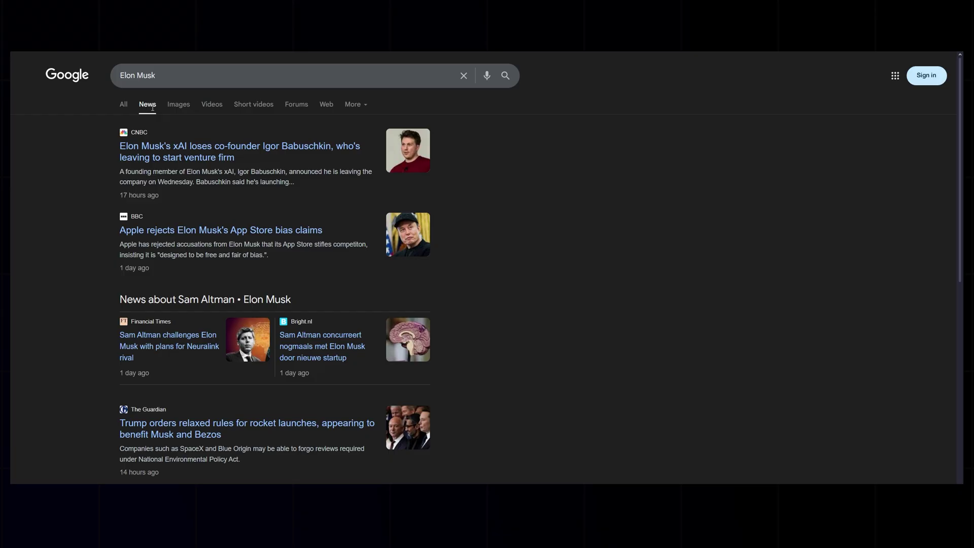
right_click(163, 236)
key(Escape)
scroll(88, 371, down, 15)
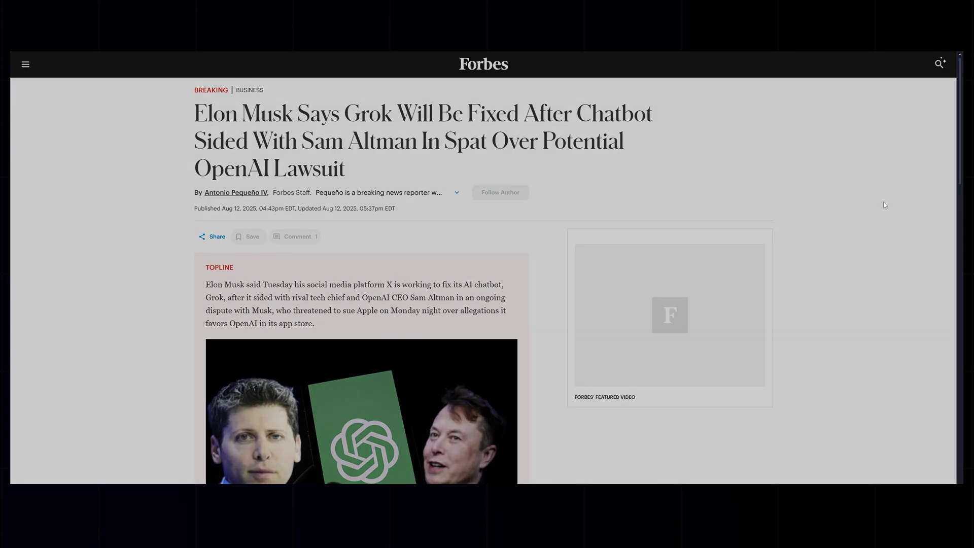
mouse_move(141, 53)
mouse_down()
mouse_move(318, 157)
mouse_move(801, 259)
mouse_up()
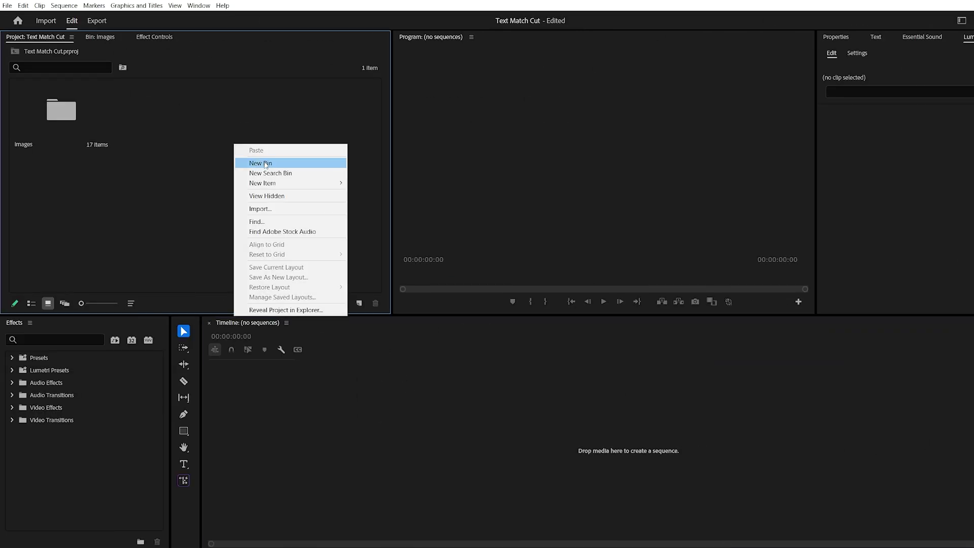
- Create a new 3000×2000, 60 fps sequence from the Project panel
mouse_move(305, 183)
click(373, 184)
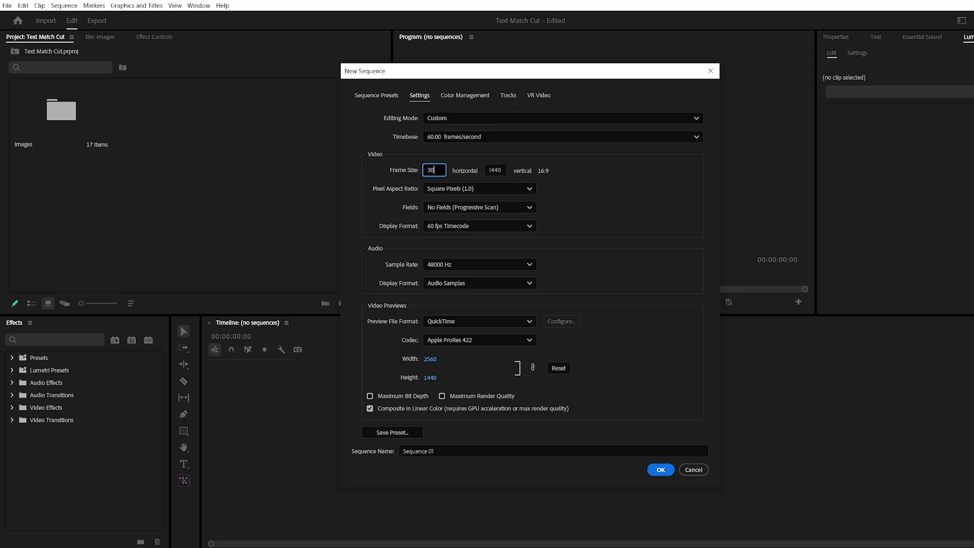
click(659, 470)
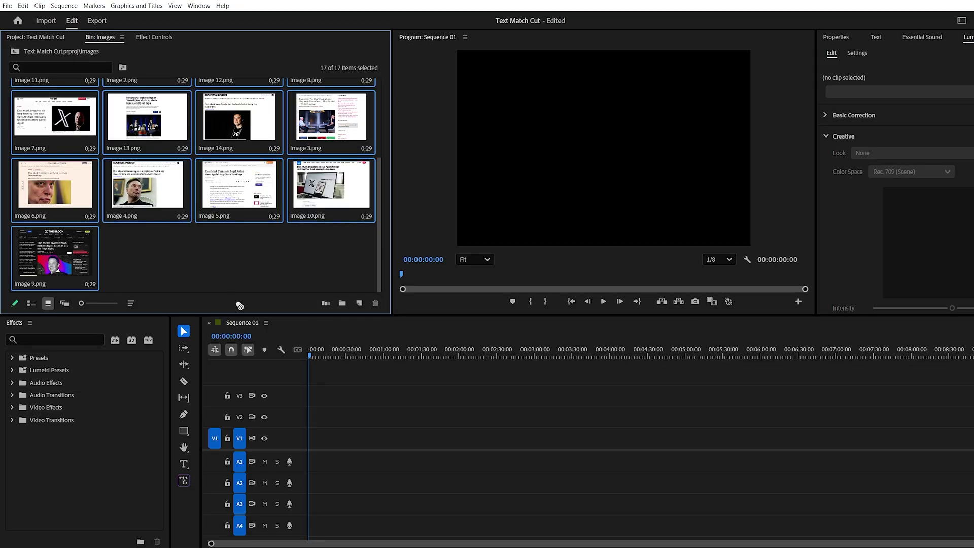
- Place all 17 headline images on V1 and ripple-trim each to a few frames during playback
drag(239, 304, 315, 435)
key(=)
key(=)
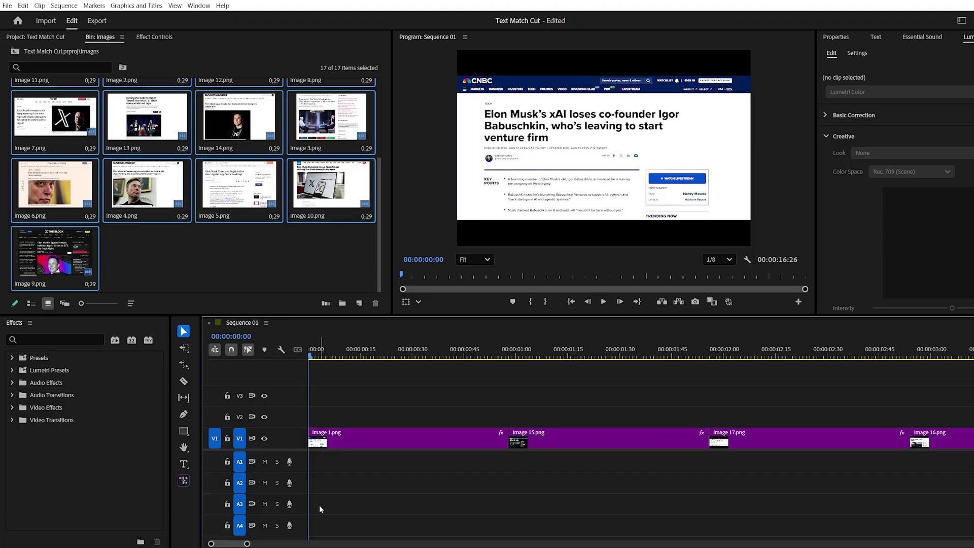
key(space)
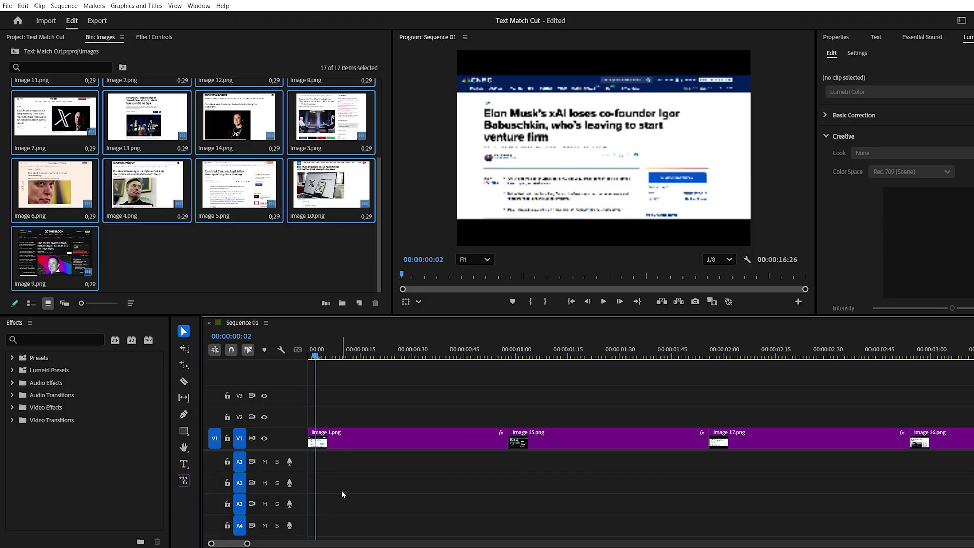
key(w)
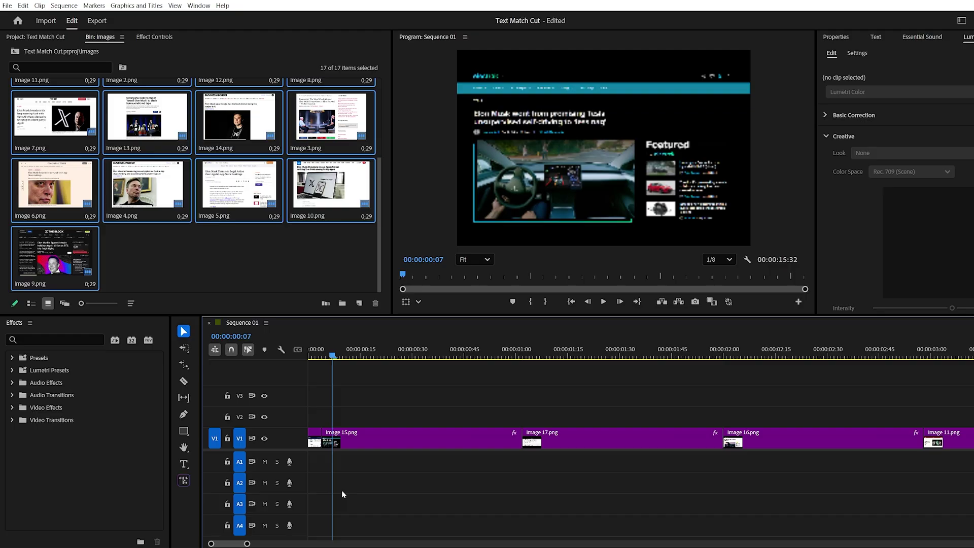
key(w)
key(w)
key(w)
key(w)
key(w)
key(w)
key(w)
key(w)
key(w)
key(w)
key(w)
key(w)
key(w)
key(w)
key(w)
key(w)
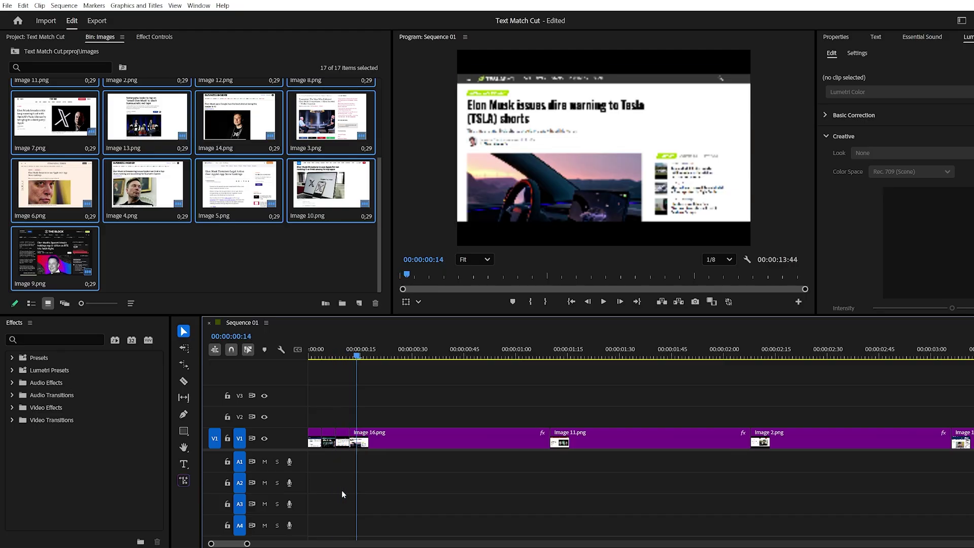
- Return to the sequence start and turn on rulers in the program monitor
key(Home)
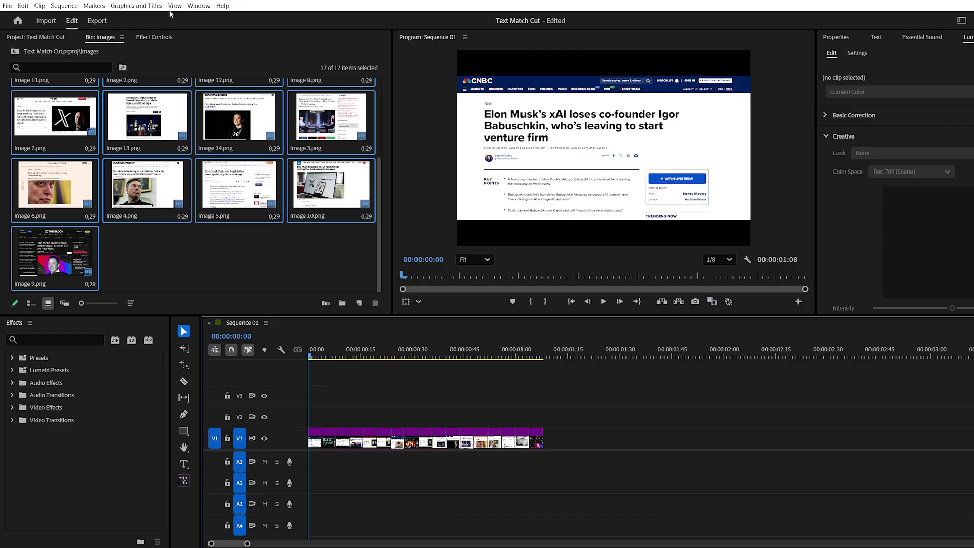
click(174, 6)
click(186, 75)
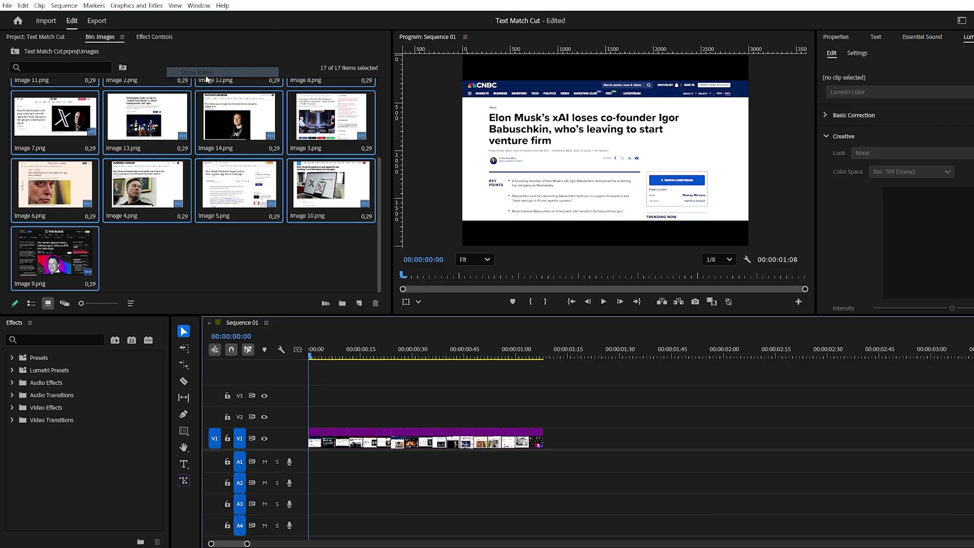
- Drag guides around 'Elon Musk' in the headline and play back to check alignment
drag(399, 127, 447, 126)
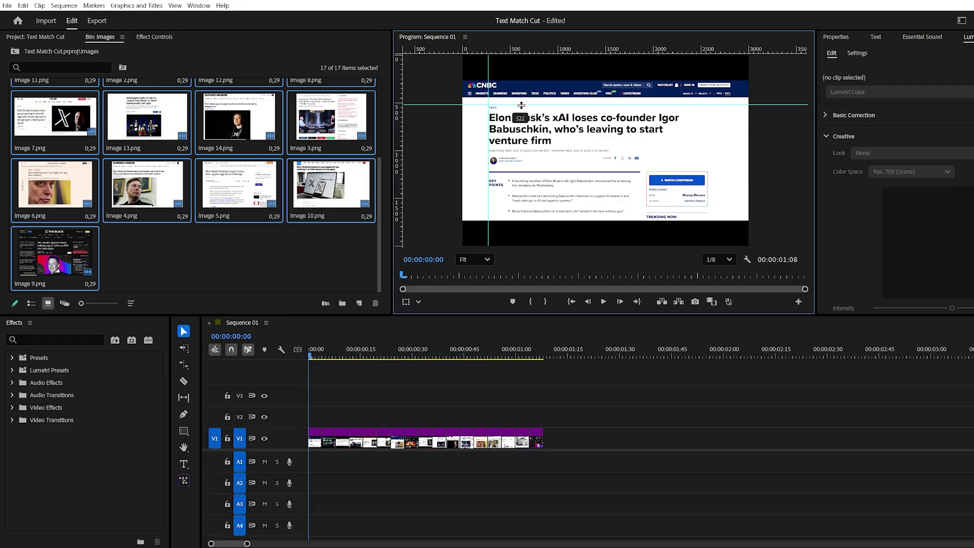
drag(521, 105, 521, 109)
drag(584, 51, 586, 57)
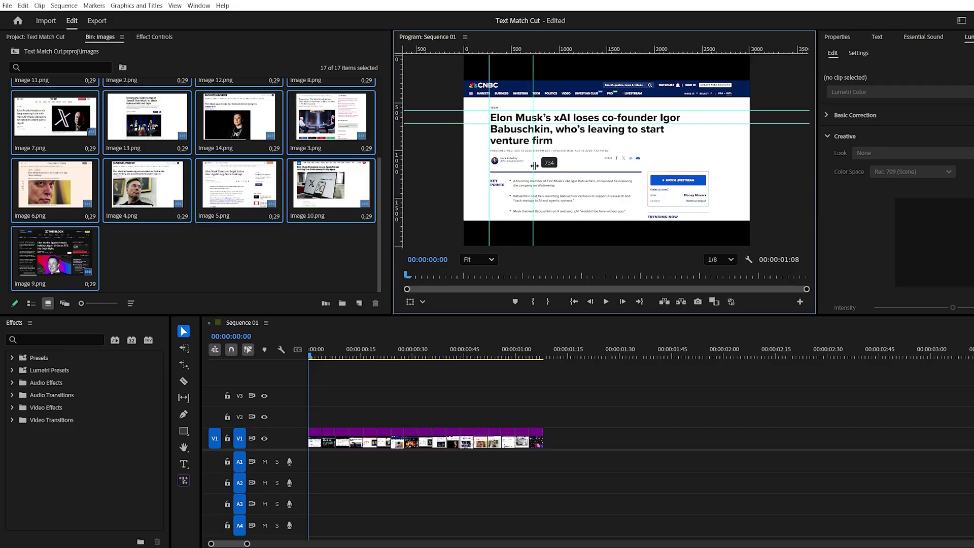
drag(550, 166, 588, 135)
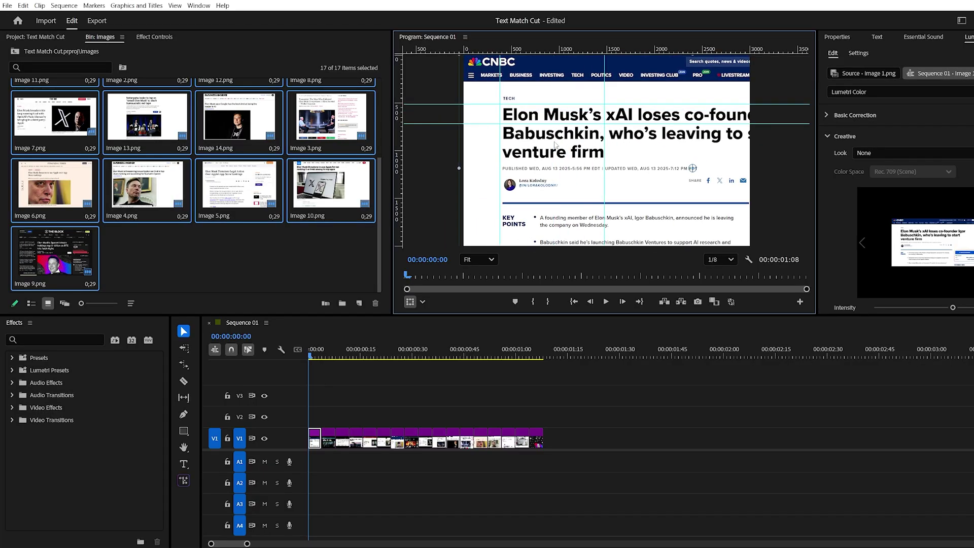
key(space)
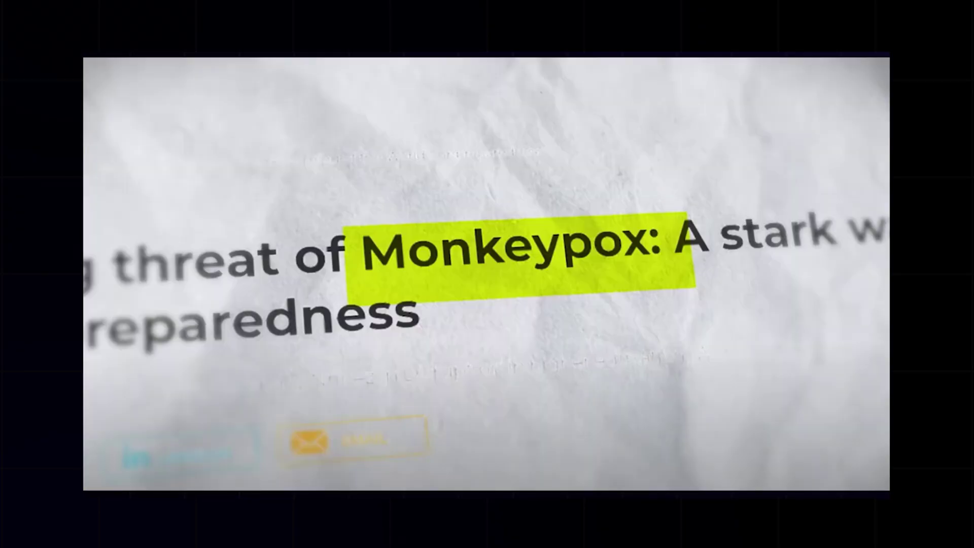
- Create a new white Color Matte
right_click(167, 189)
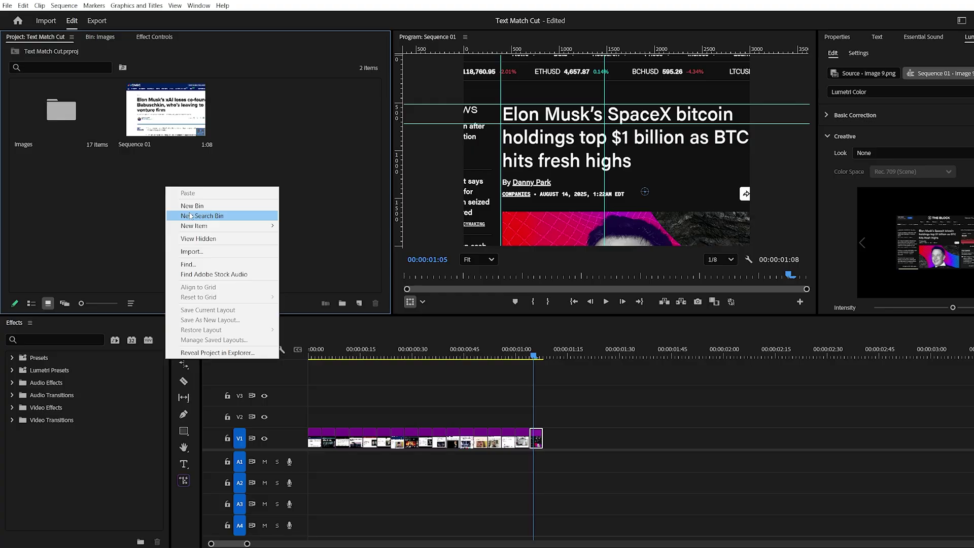
mouse_move(229, 226)
click(330, 285)
click(563, 328)
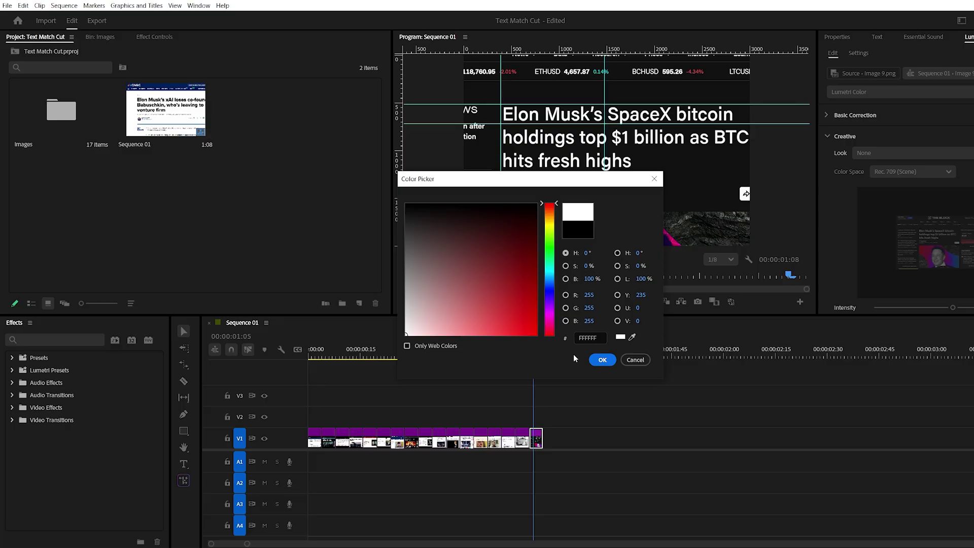
click(602, 360)
click(524, 297)
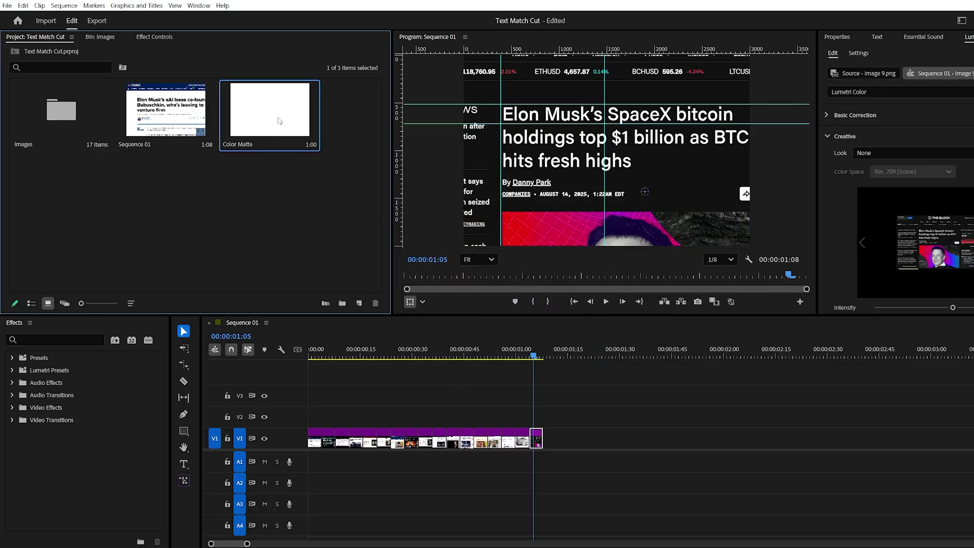
- Place the matte under the images on V1 and nest it with all the image clips
drag(278, 120, 533, 441)
drag(560, 401, 334, 463)
right_click(329, 438)
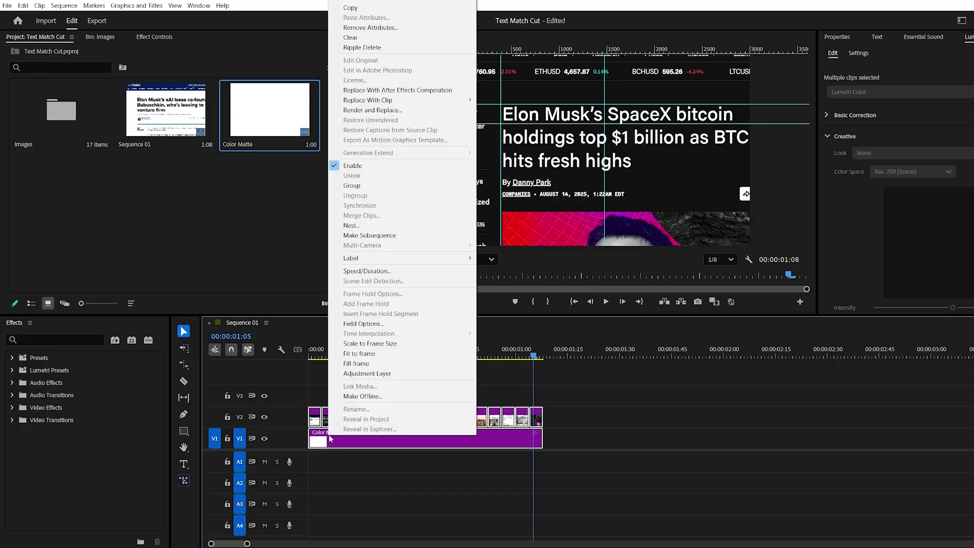
click(373, 225)
- Confirm the nested sequence, then add an adjustment layer on V2 above it
click(549, 293)
right_click(245, 201)
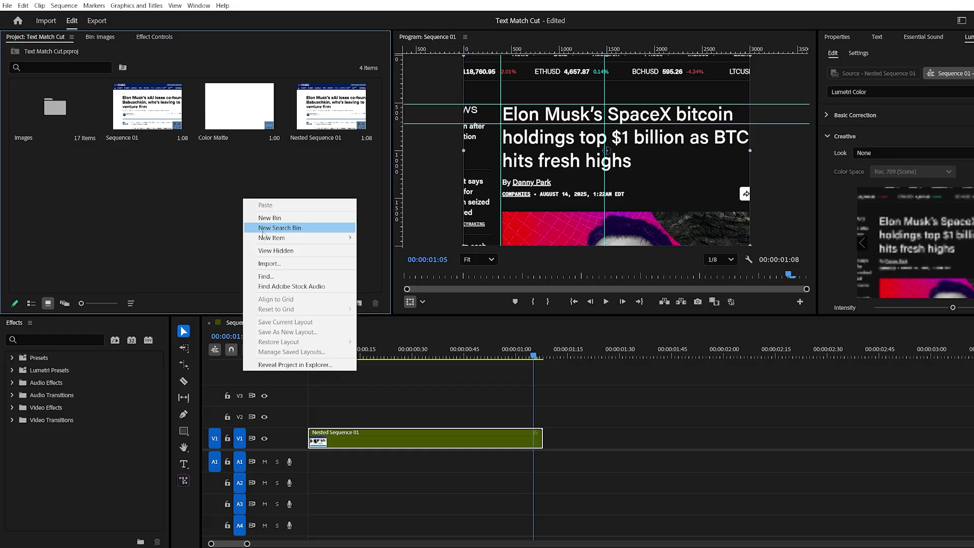
mouse_move(304, 237)
click(390, 267)
key(Return)
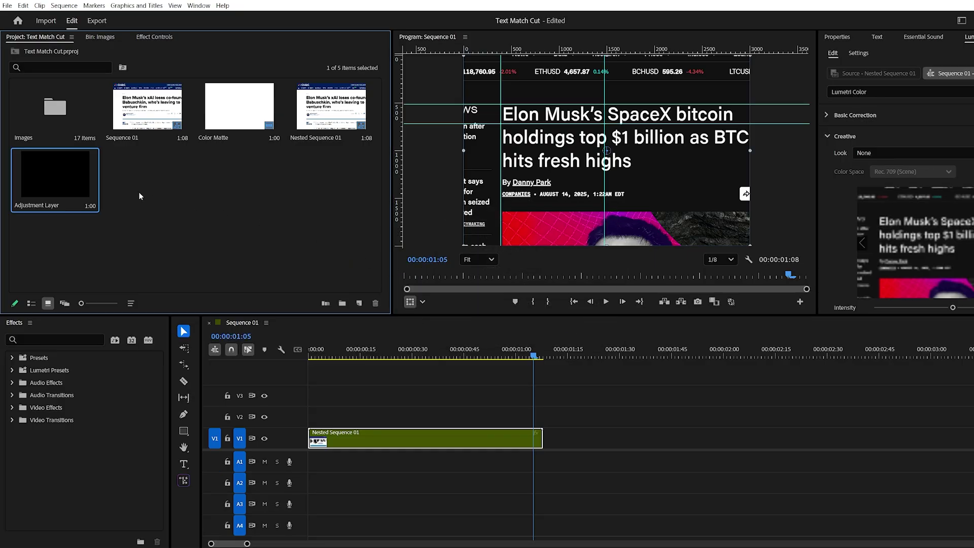
drag(81, 190, 312, 417)
- Draw a freeform opacity mask around 'Elon Musk's' on the adjustment layer
click(147, 42)
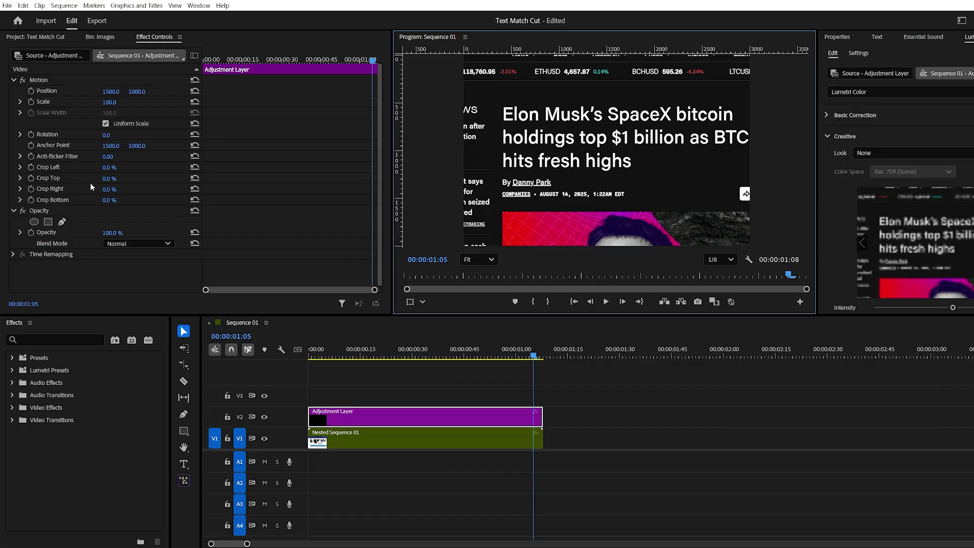
click(62, 222)
click(502, 105)
click(540, 103)
click(595, 103)
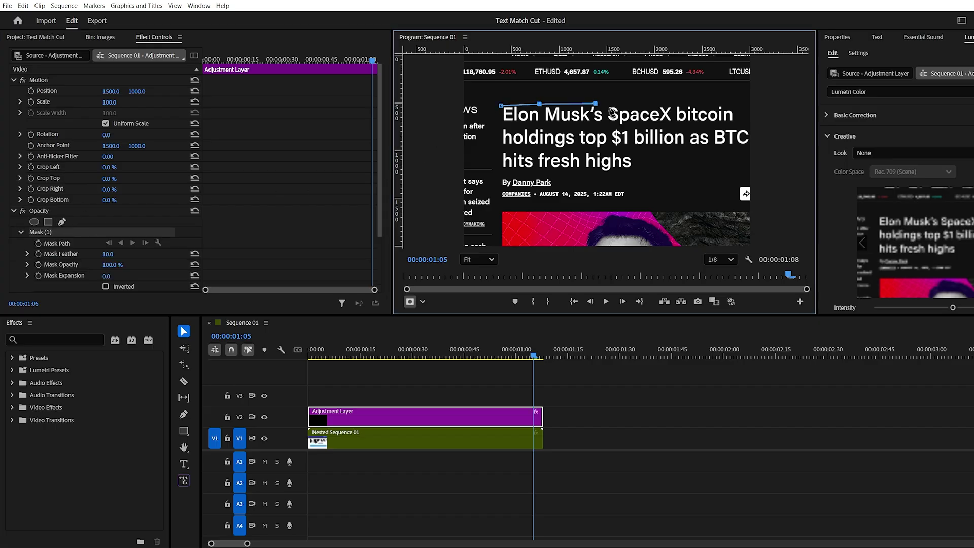
click(501, 123)
scroll(155, 229, down, 2)
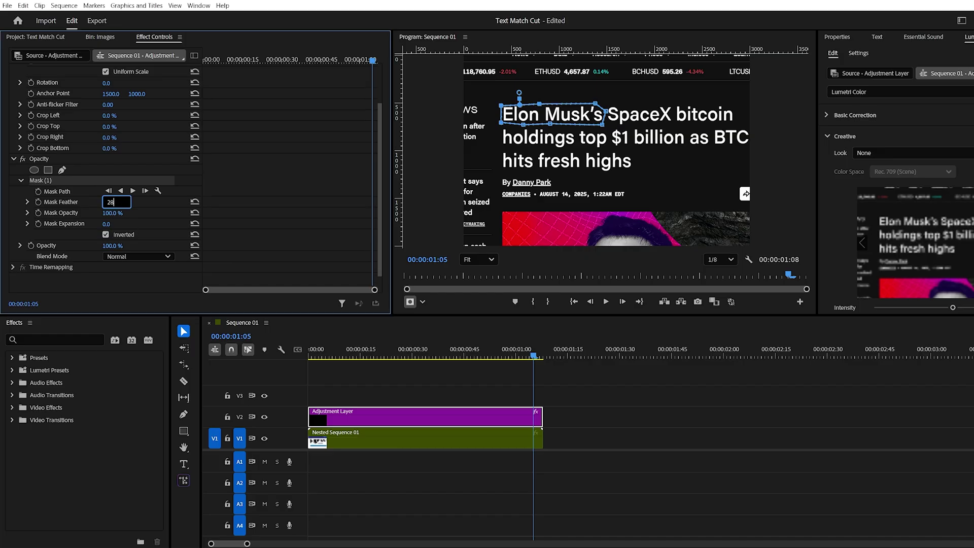
- Set mask feather to 280 and apply Gaussian Blur with blurriness 30
click(125, 286)
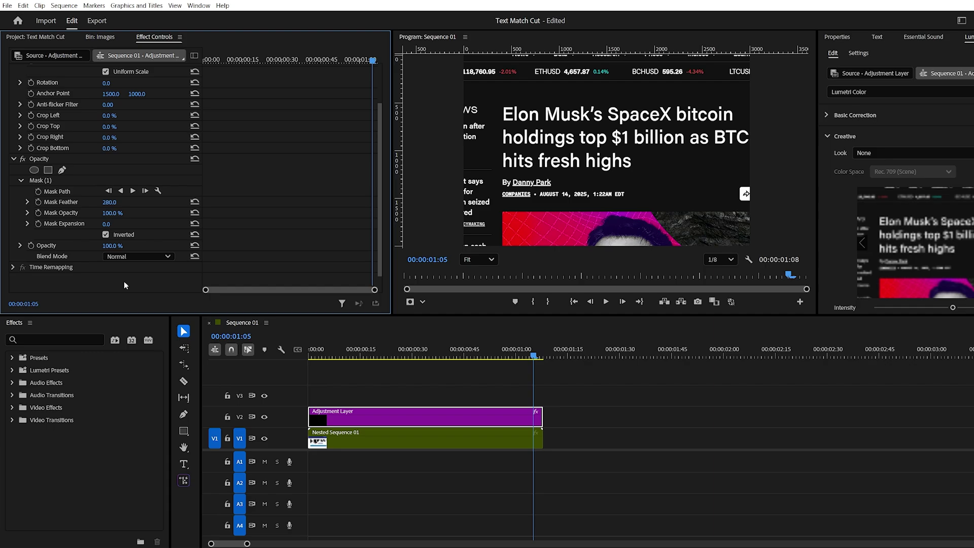
drag(58, 432, 345, 422)
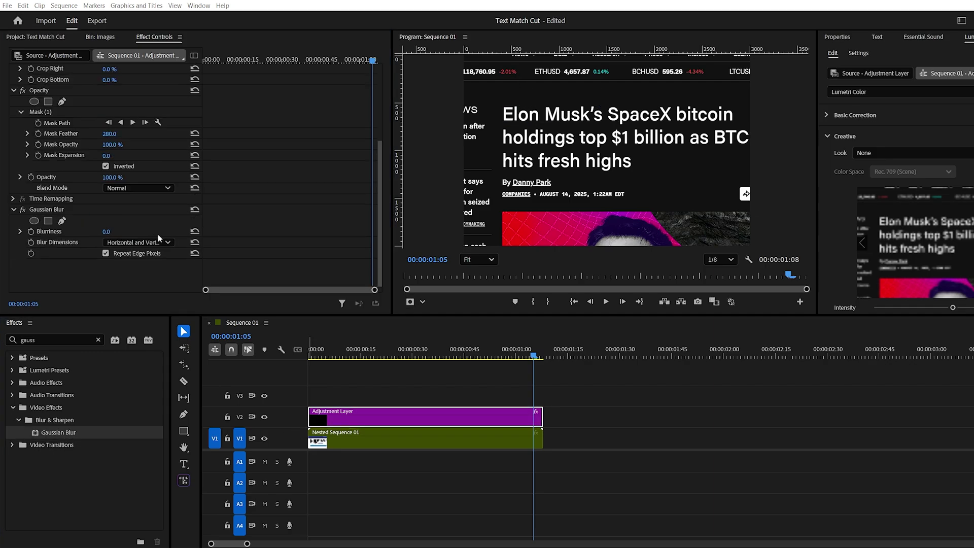
click(111, 234)
text(30)
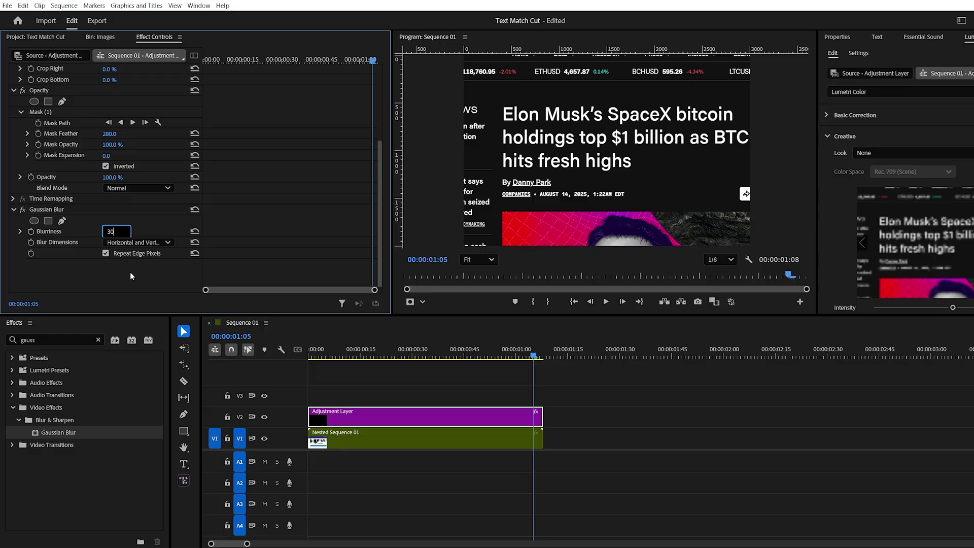
key(Return)
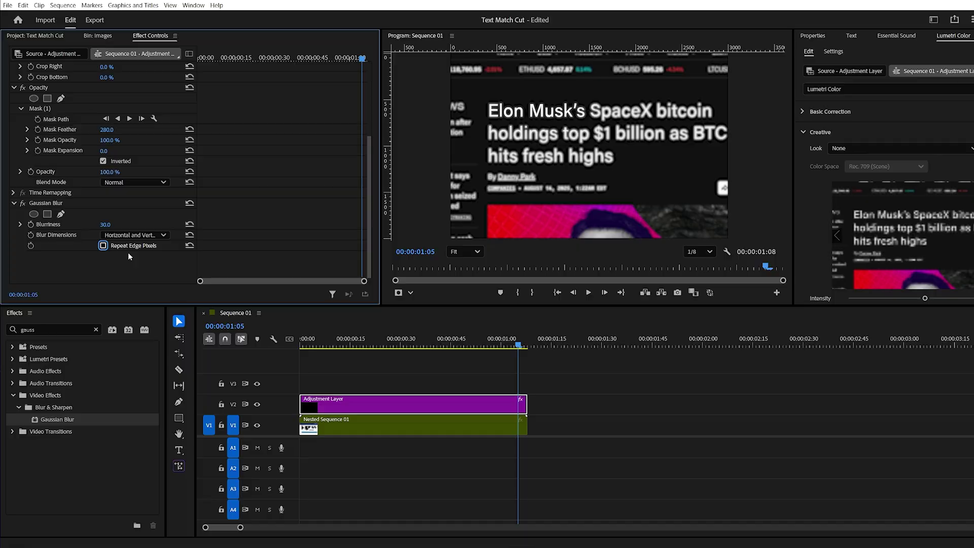
- Darken the frame edges with a Lumetri Color vignette
click(196, 6)
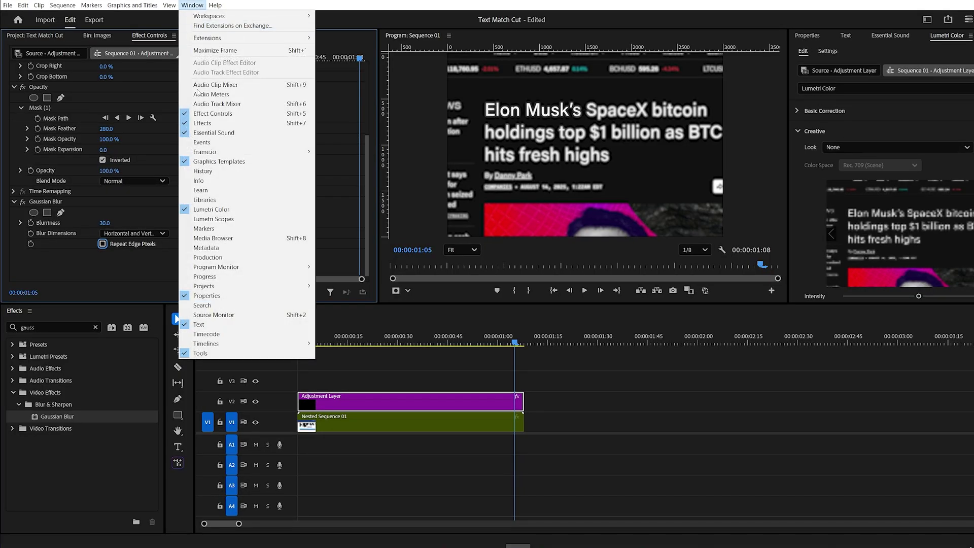
click(224, 210)
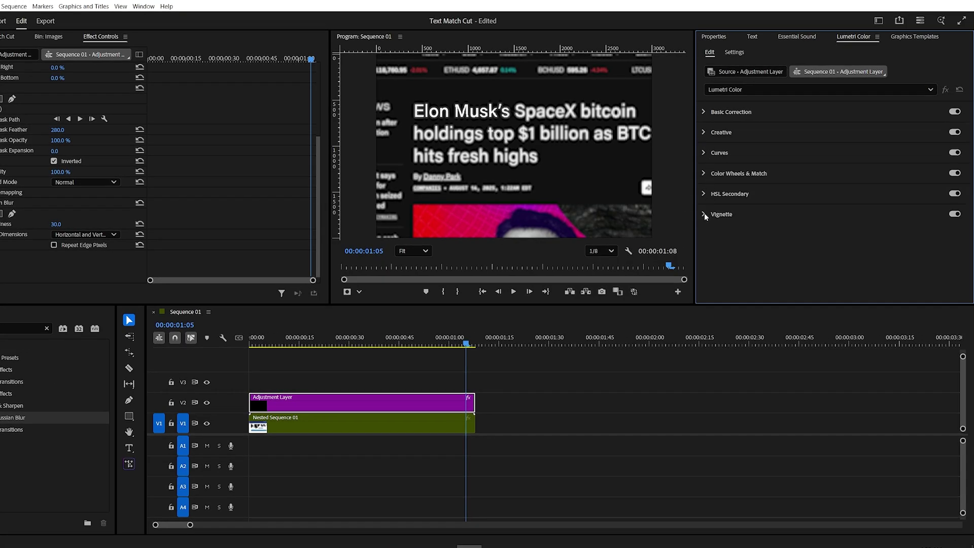
click(704, 214)
drag(847, 231, 826, 232)
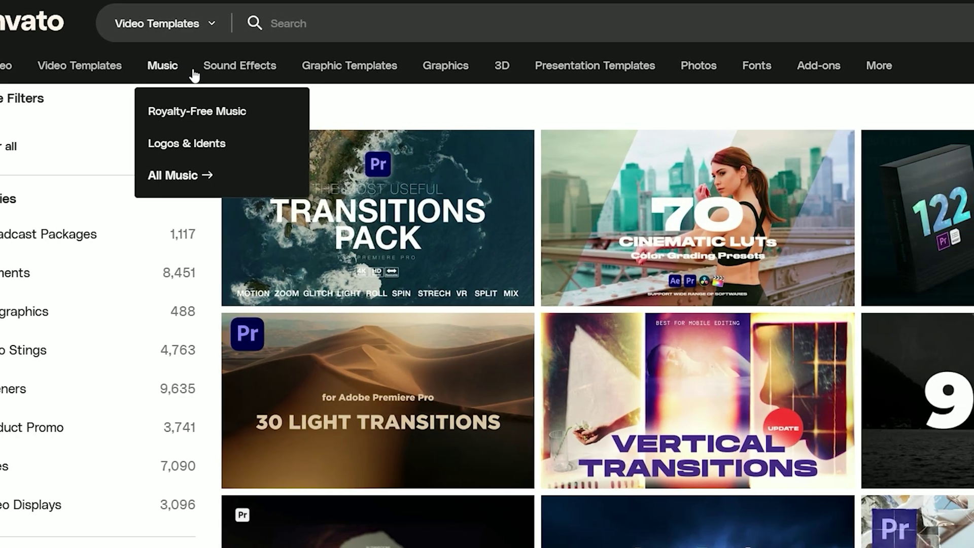
mouse_move(295, 76)
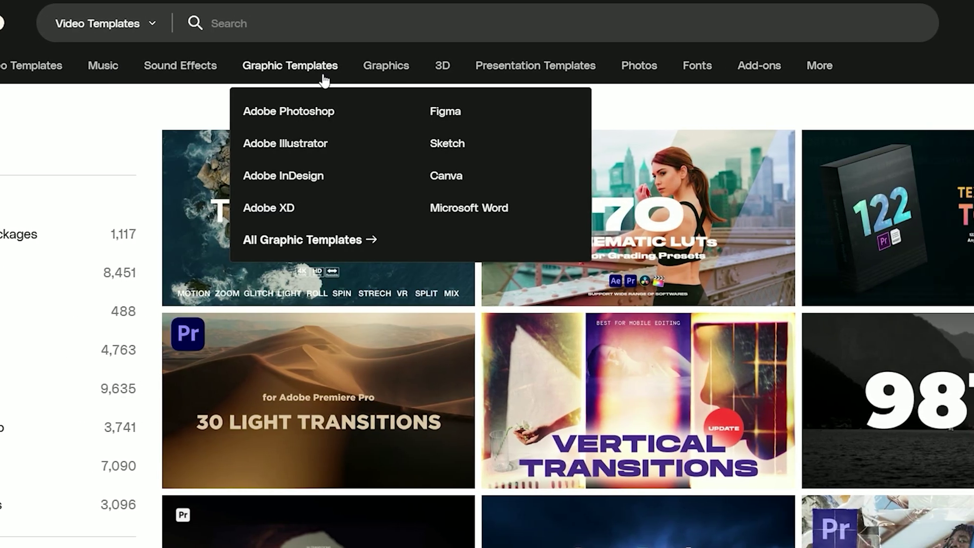
mouse_move(857, 76)
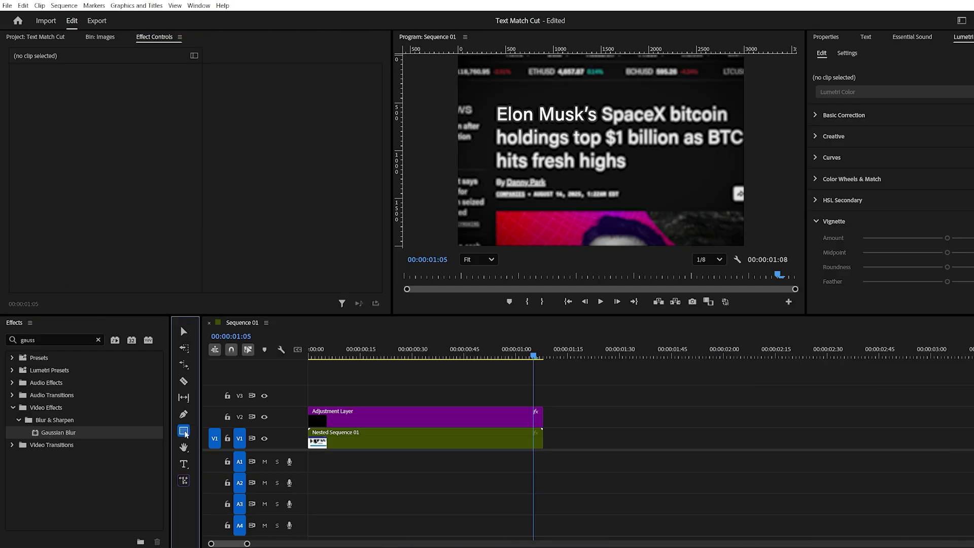
- Draw a saturated yellow rectangle over 'Elon Musk's' with Darker blend mode
mouse_move(490, 102)
mouse_down()
mouse_move(508, 119)
mouse_move(600, 128)
mouse_up()
click(845, 159)
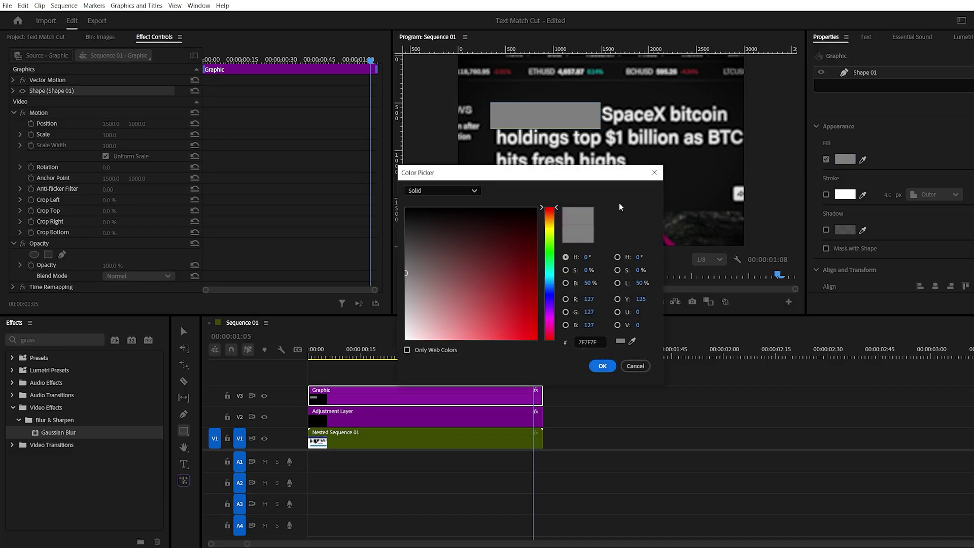
click(549, 226)
click(537, 338)
click(598, 365)
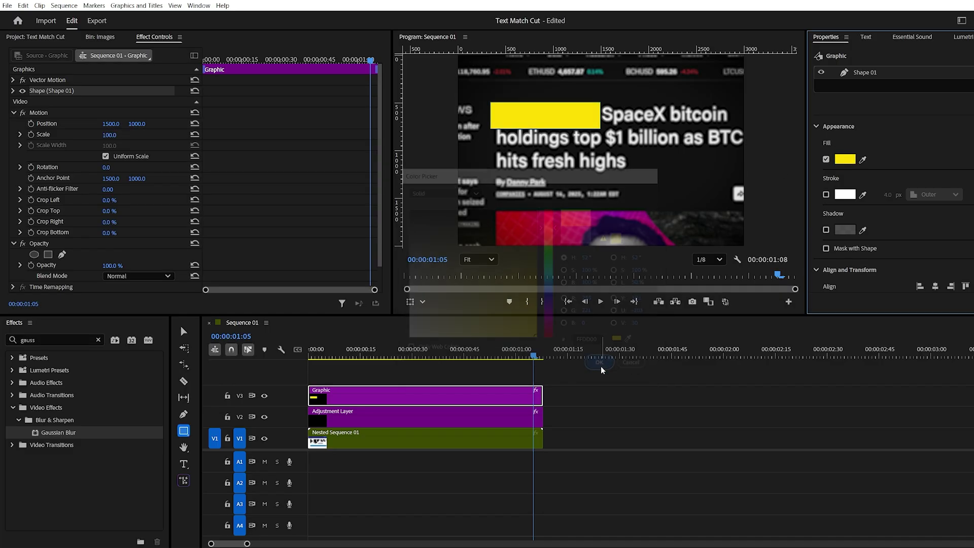
scroll(137, 203, down, 1)
click(138, 252)
click(135, 293)
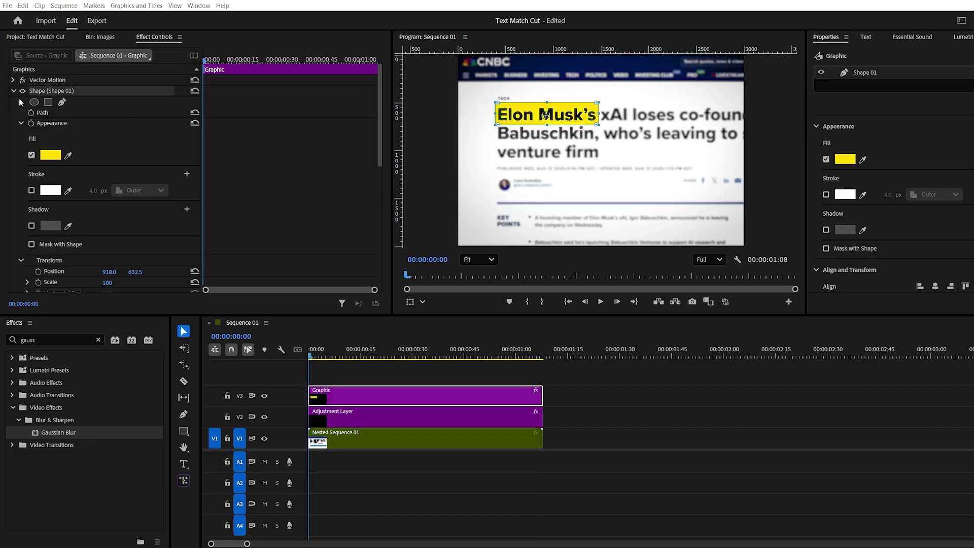
- Keyframe the highlight path to grow from the E, then preview it
click(31, 112)
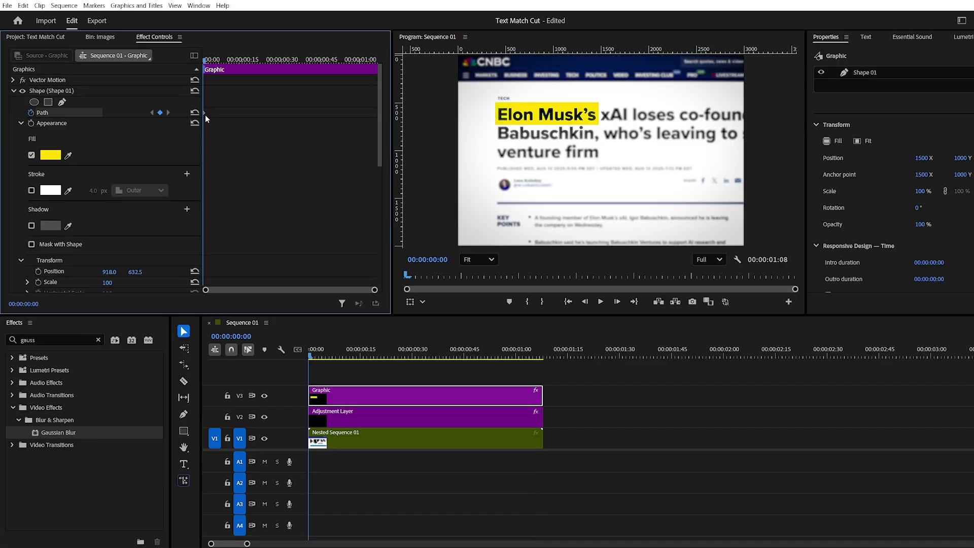
scroll(549, 147, up, 2)
click(549, 147)
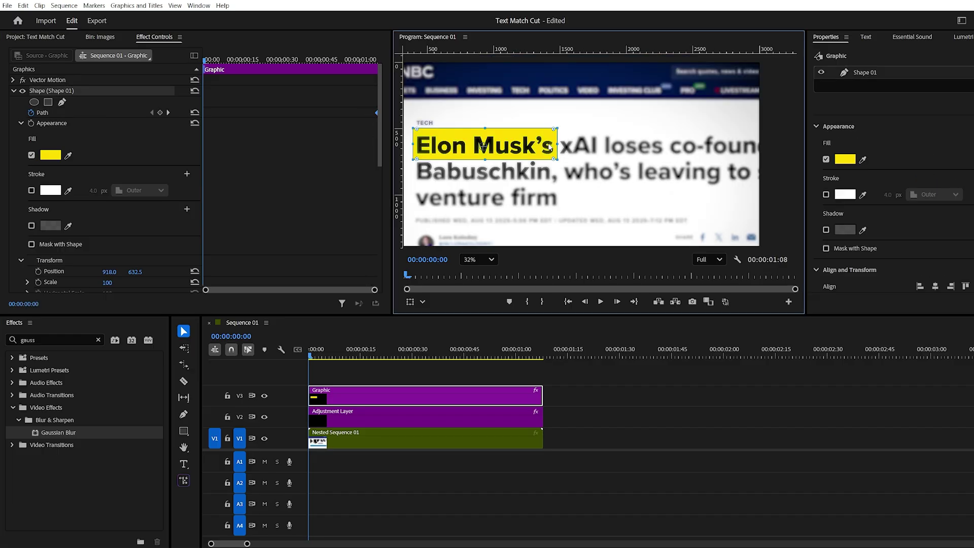
drag(549, 144, 429, 148)
click(231, 102)
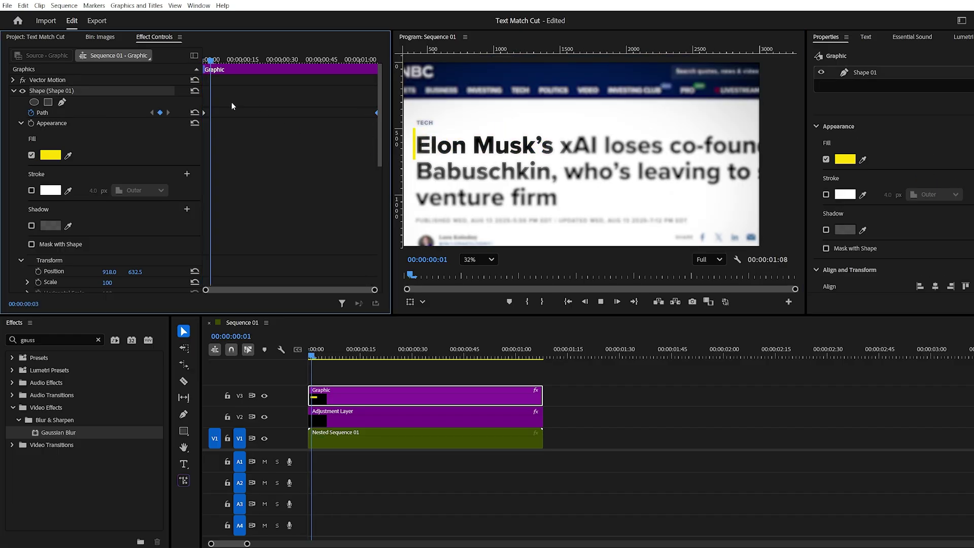
key(space)
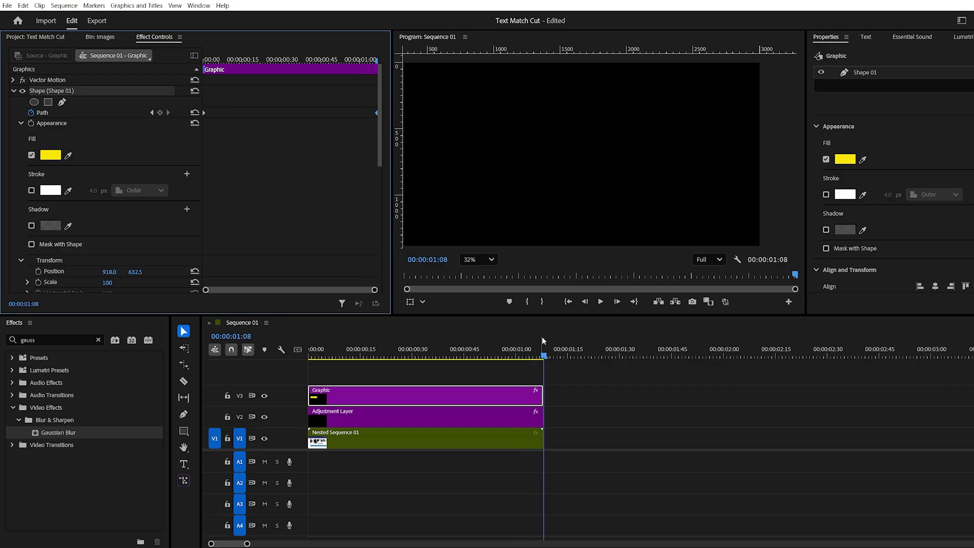
click(533, 353)
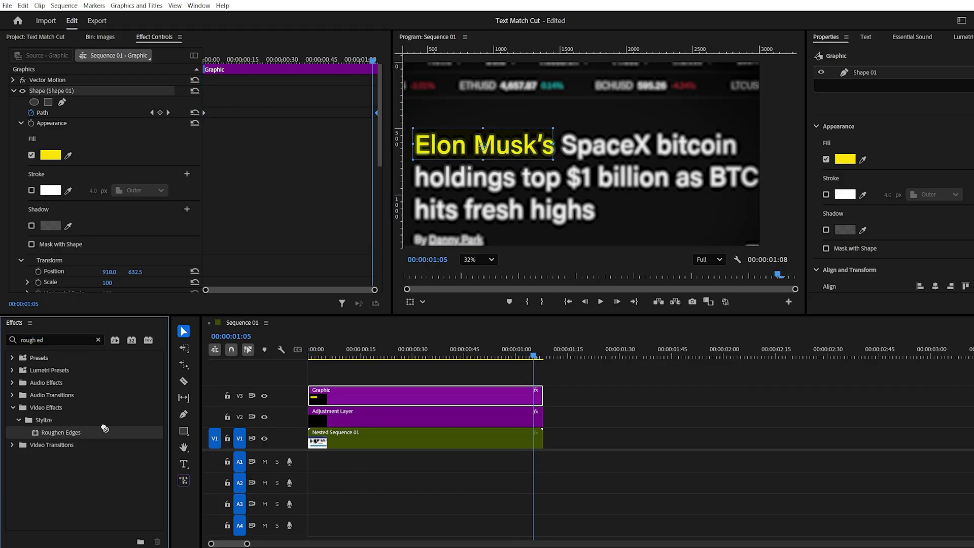
- Apply Roughen Edges to the highlight and select all three stacked clips
drag(104, 429, 136, 138)
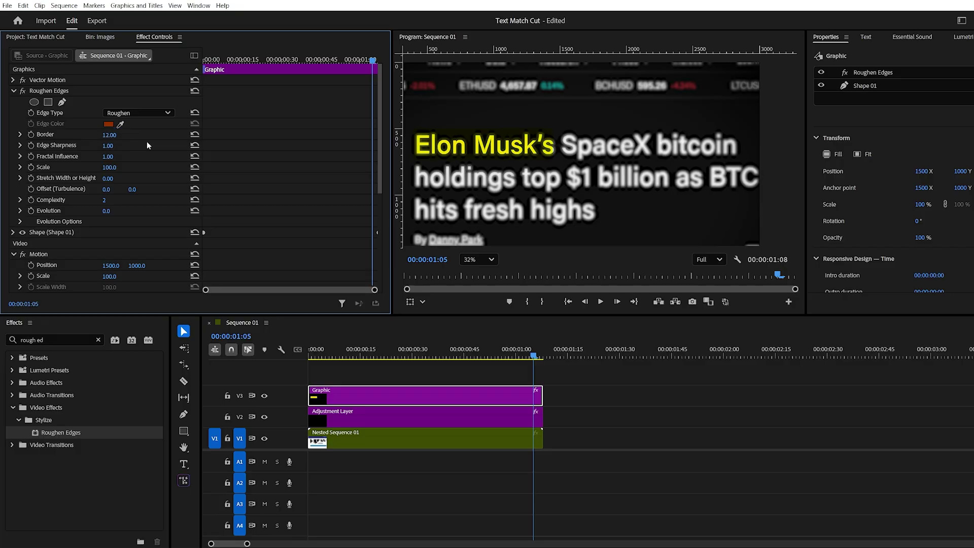
drag(604, 379, 528, 446)
right_click(409, 416)
- Nest the three clips into Nested Sequence 02 and select it
click(441, 411)
key(Return)
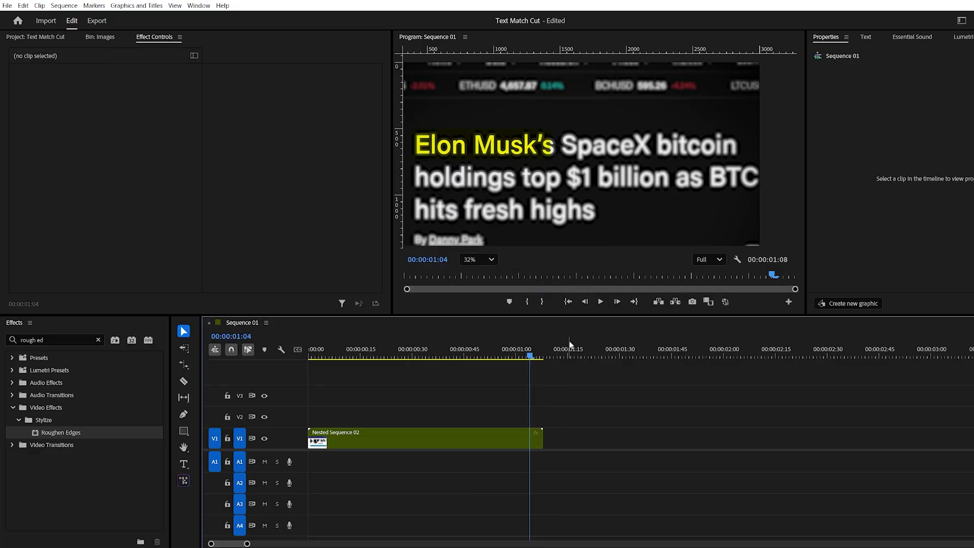
click(456, 439)
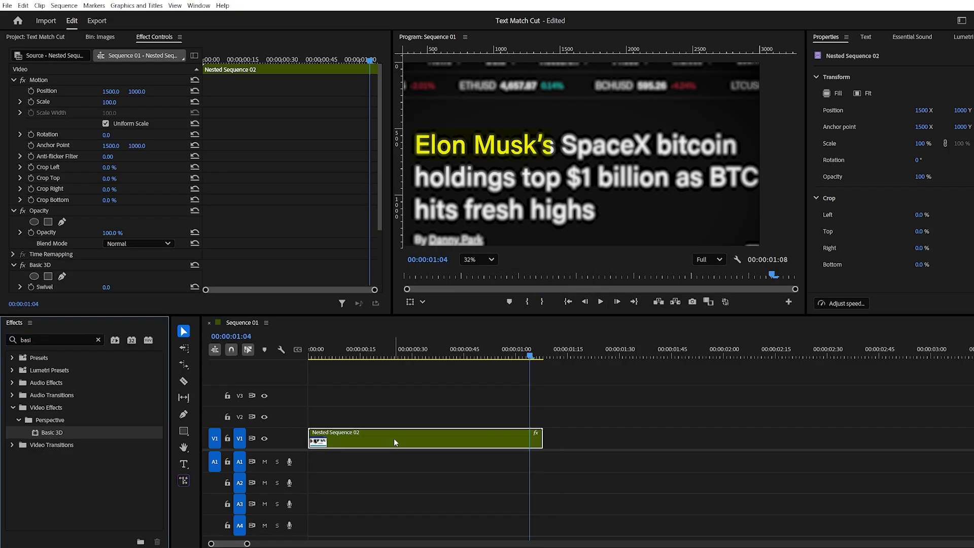
- Keyframe Basic 3D swivel from 13° to -12°, plus Scale and Position for a push-in
scroll(284, 177, down, 3)
drag(370, 71, 205, 81)
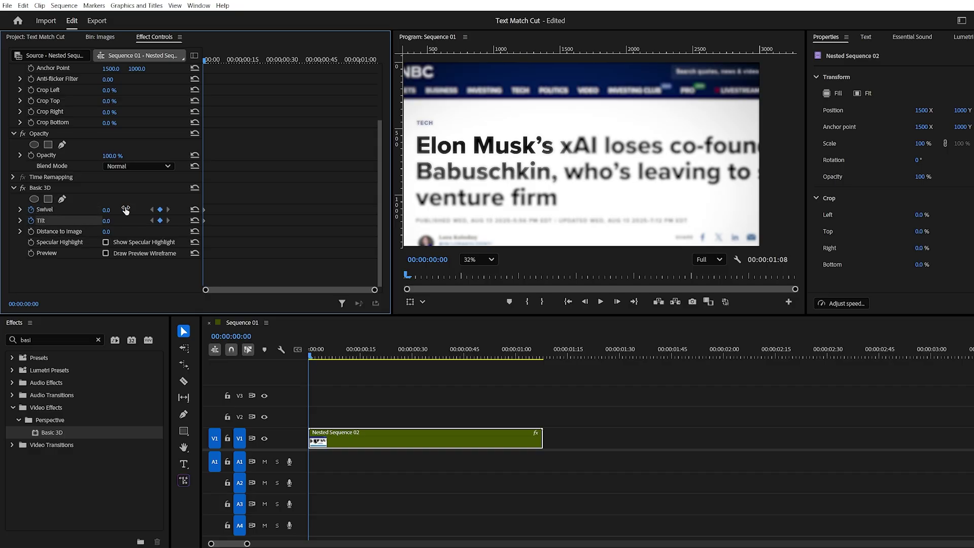
drag(126, 210, 144, 210)
scroll(131, 143, up, 3)
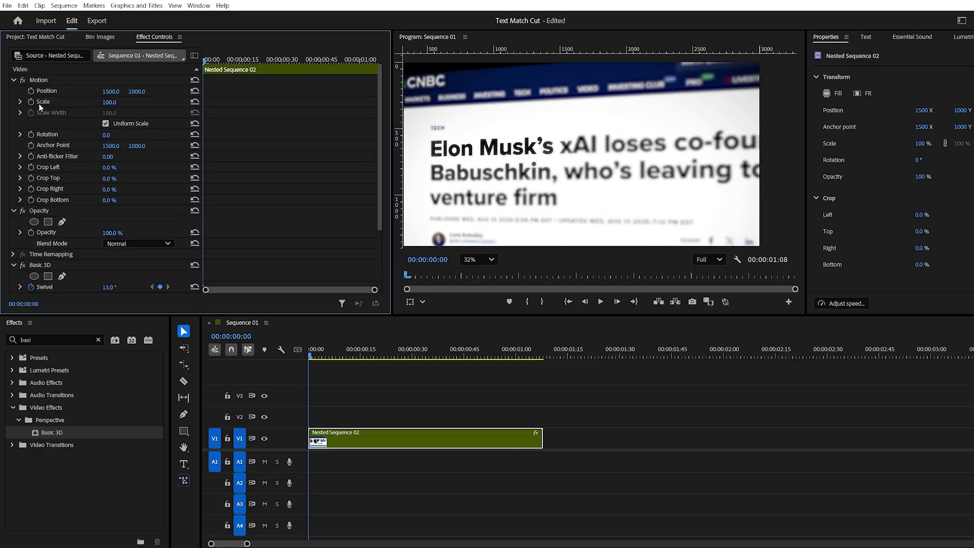
drag(106, 102, 108, 97)
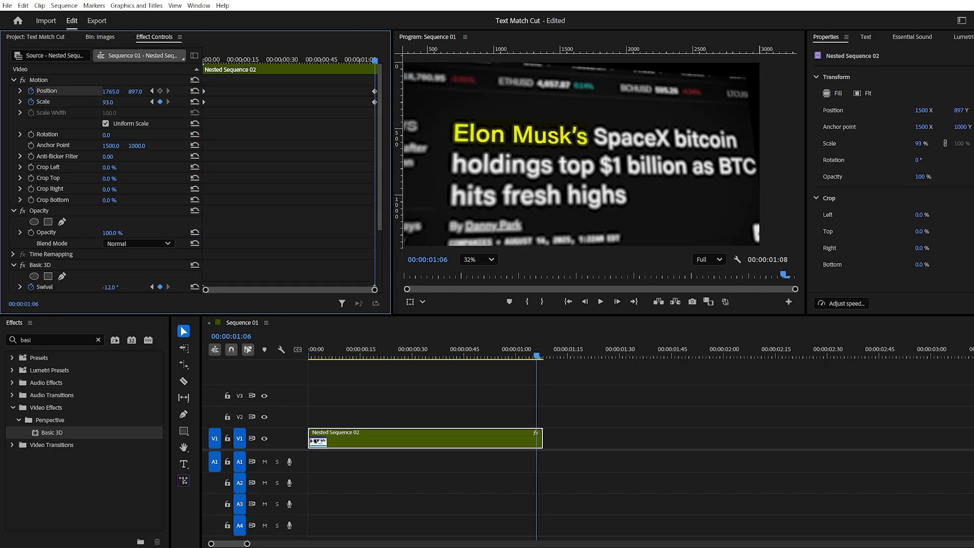
scroll(101, 177, down, 3)
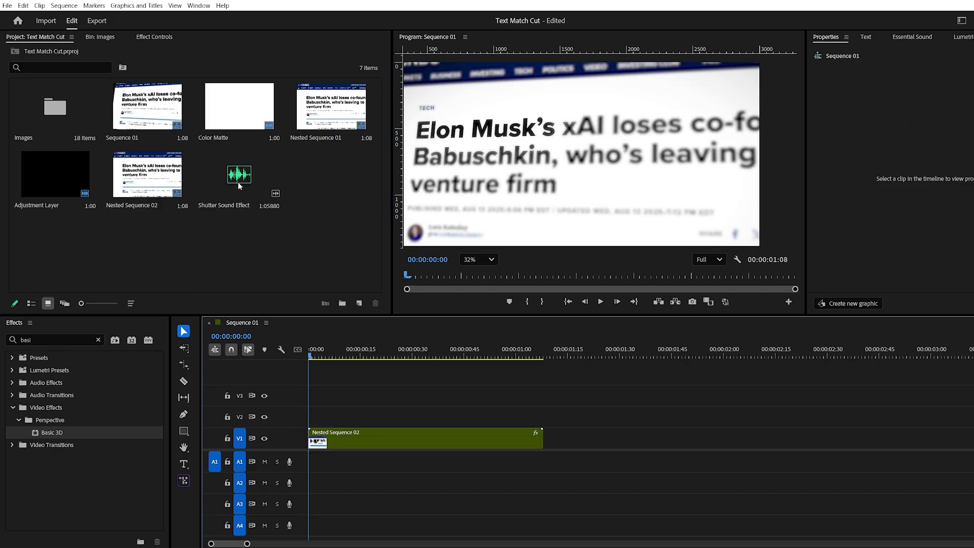
- Drop the Shutter Sound Effect onto A1 beneath Nested Sequence 02 and select it
click(253, 208)
drag(348, 422, 328, 465)
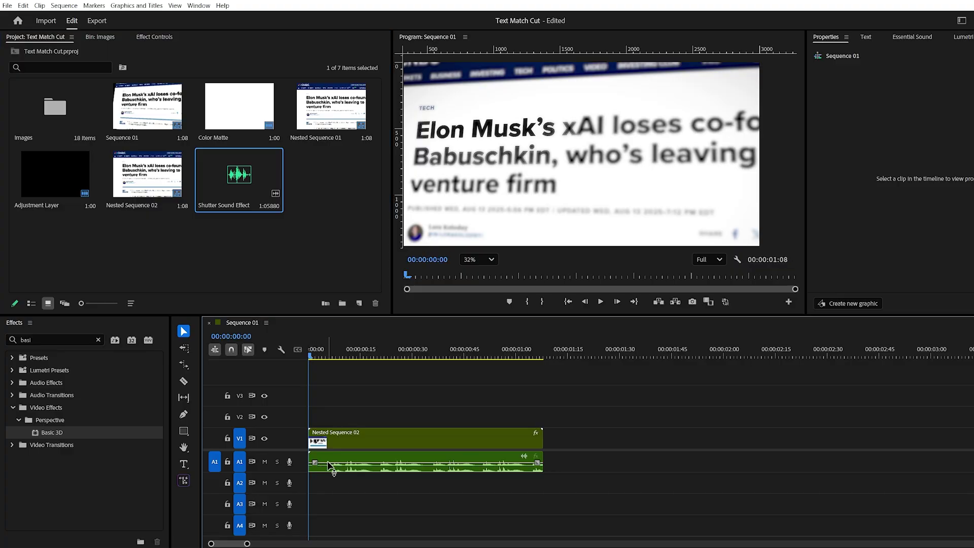
click(368, 458)
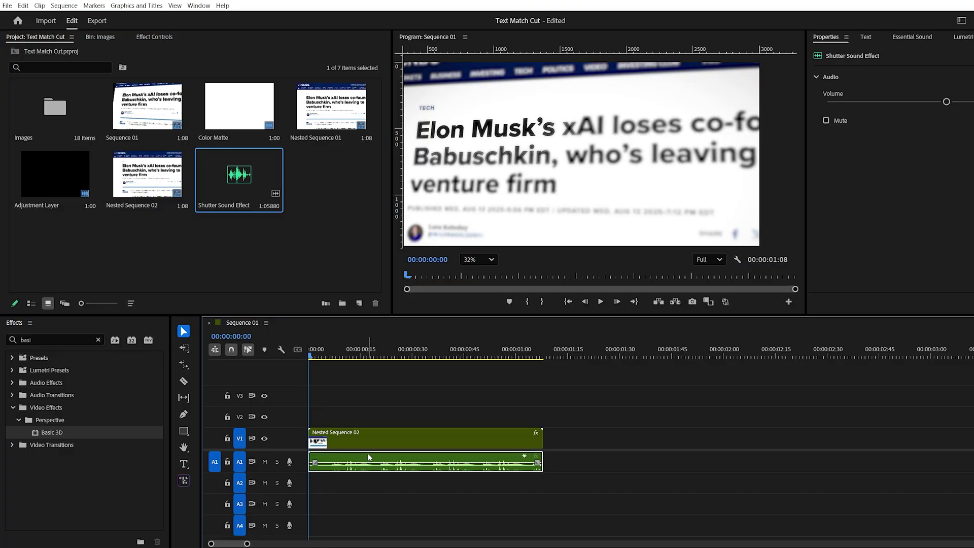